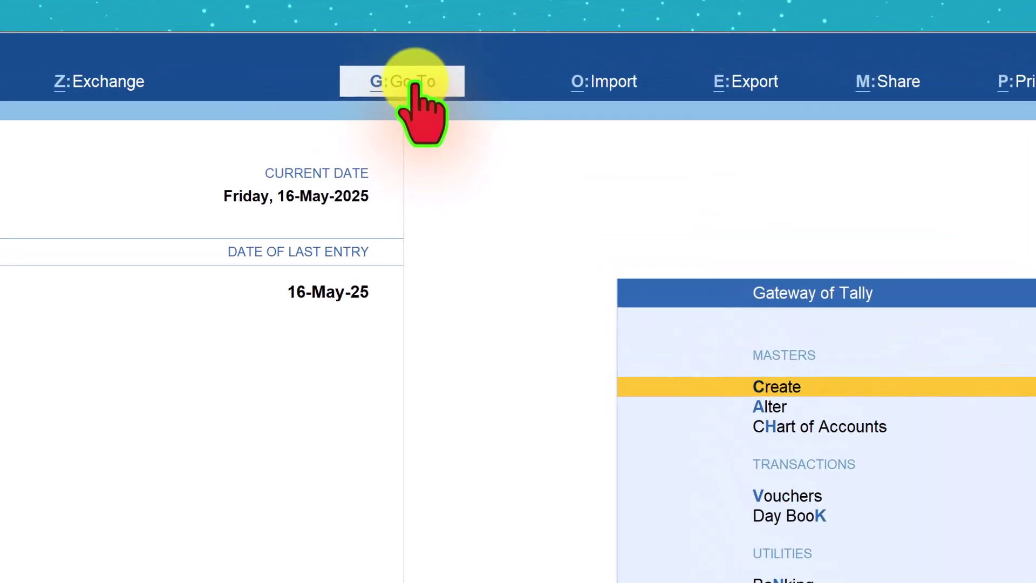
- Open the Invoice Management System (IMS) report by searching the reports for "Ims"
left_click(415, 85)
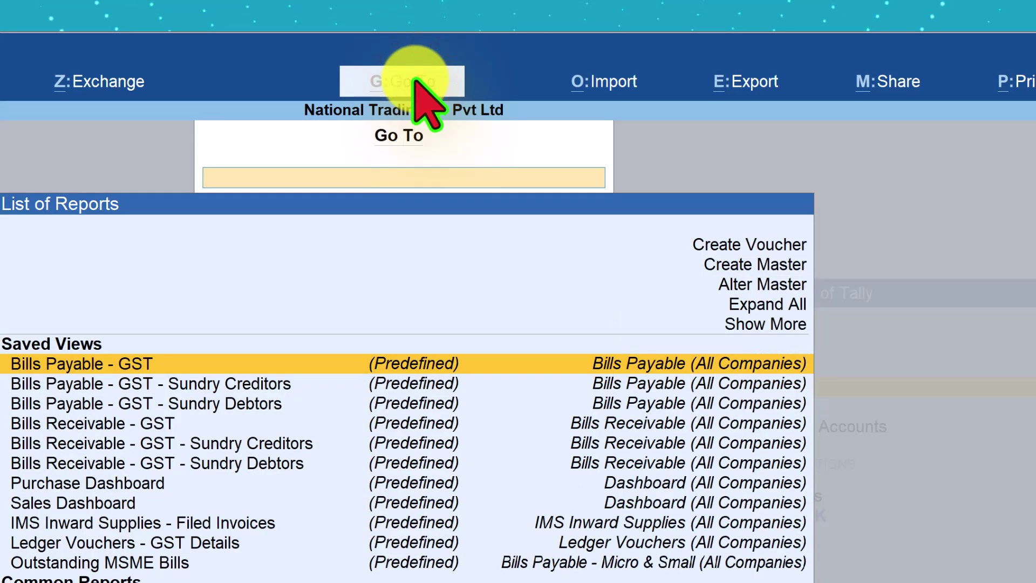
type("Ims")
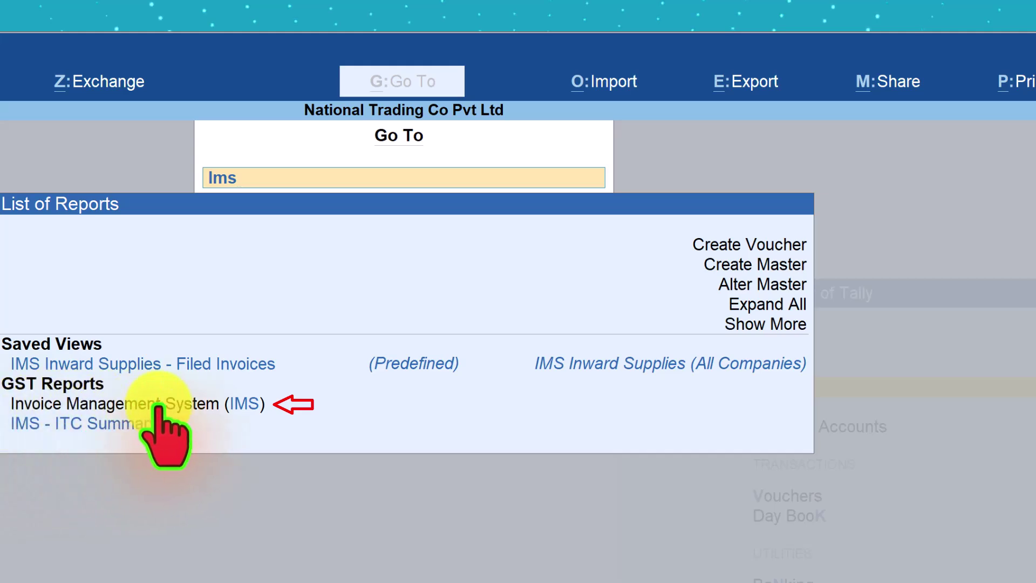
left_click(220, 401)
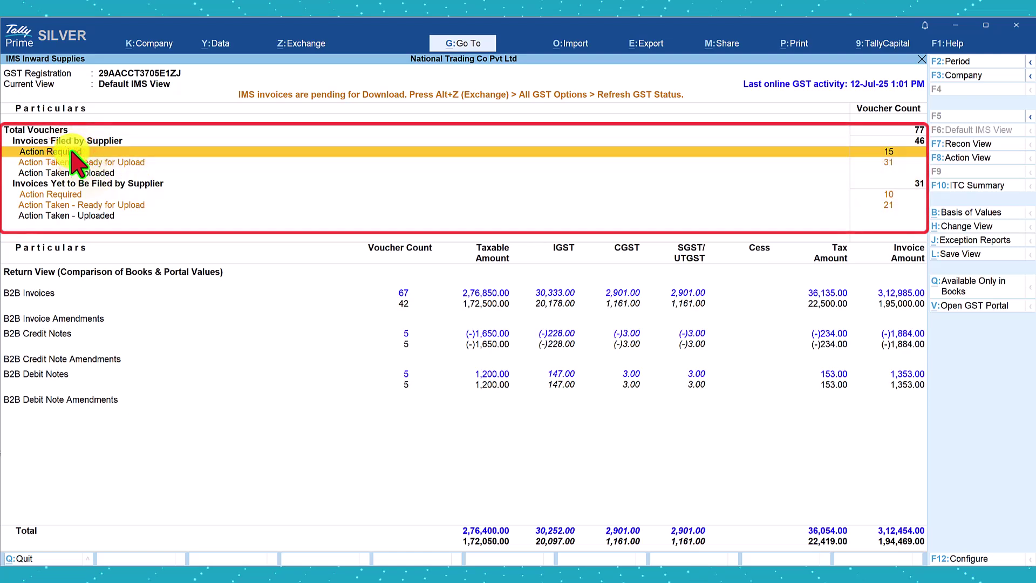
- Open the supplier-filed invoices under Action Required and show their potential matches, keeping the selected period
left_click(43, 152)
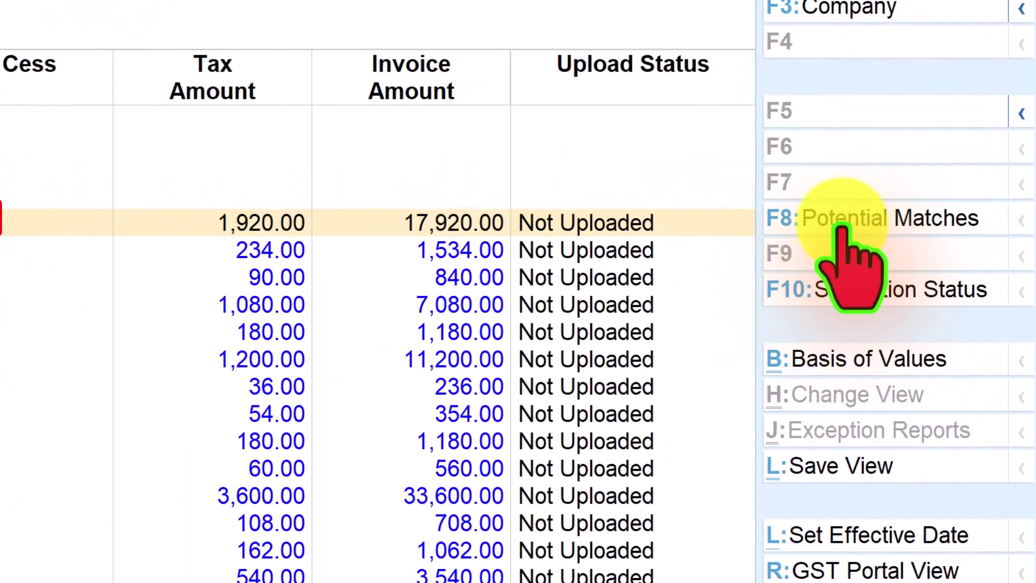
left_click(929, 202)
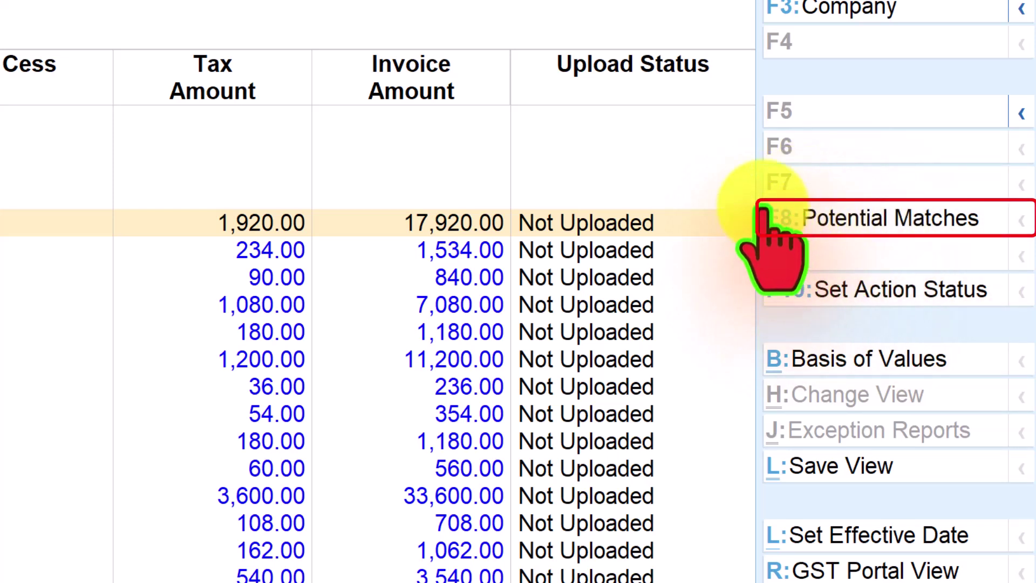
left_click(829, 221)
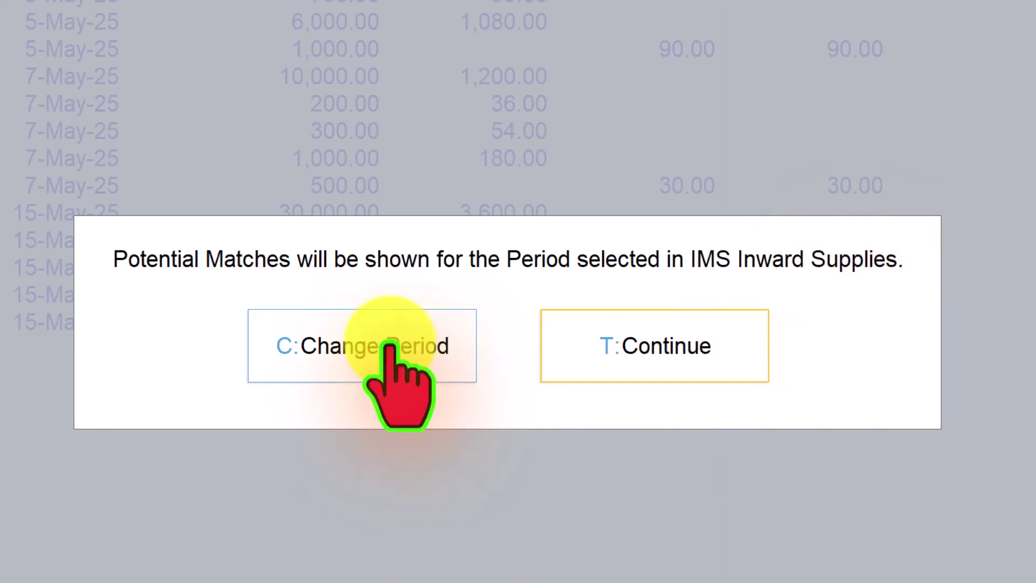
left_click(660, 347)
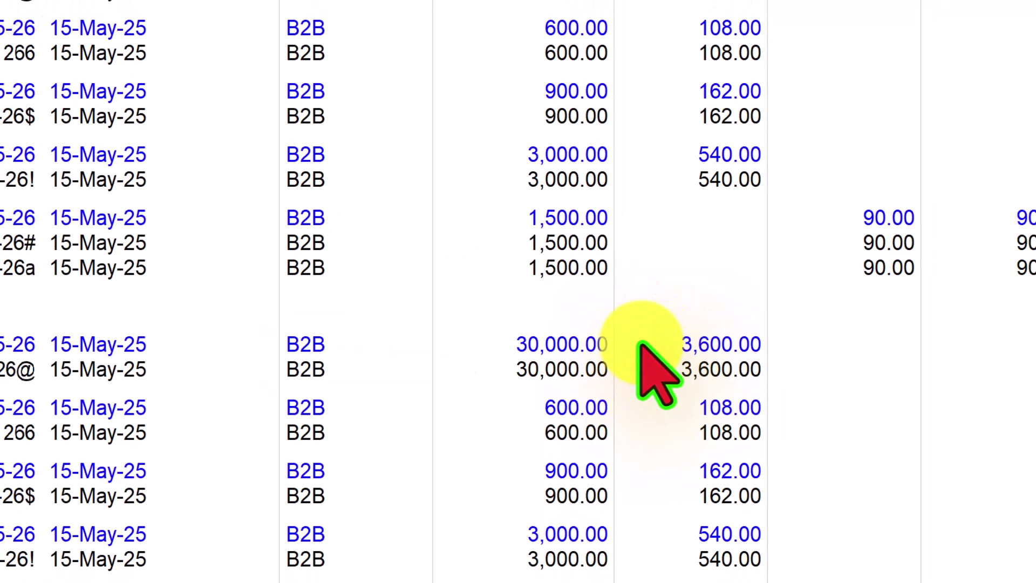
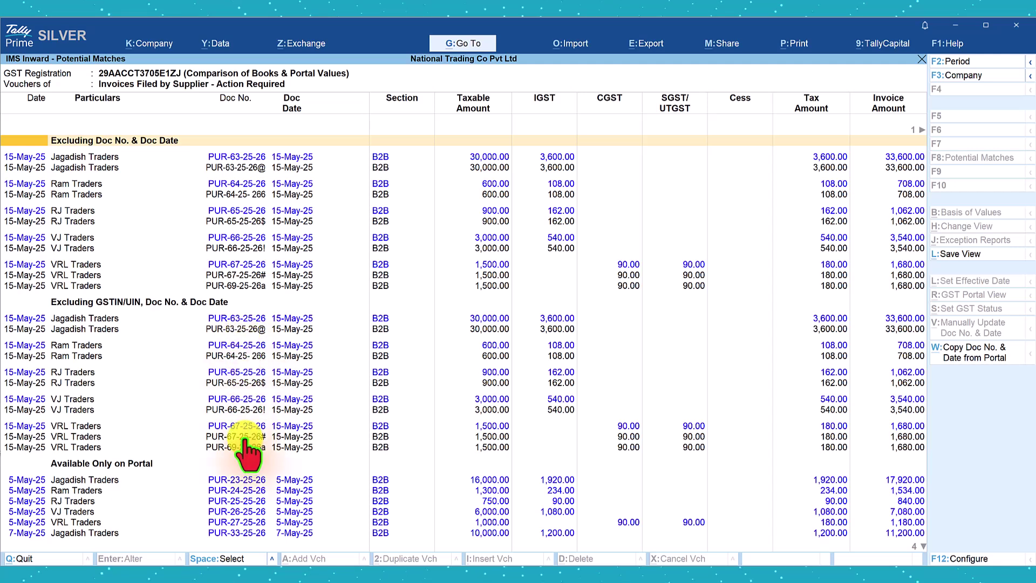
- Examine the potential match groups and the invoices available only on the portal, ending back at the start of the list
left_click(123, 464)
key("Down")
key("Down")
key("Down")
key("Down")
key("Down")
key("Down")
key("Down")
key("Down")
key("Down")
key("Down")
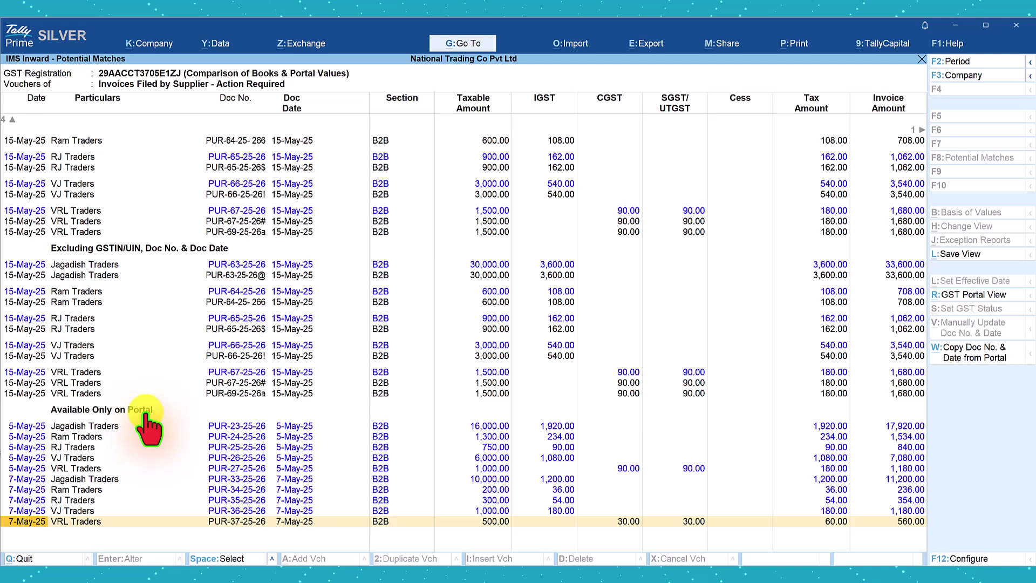
key("Up")
key("Up")
key("Up")
key("Up")
key("Up")
key("Up")
key("Up")
key("Up")
key("Up")
key("Up")
key("Up")
key("Up")
key("Up")
key("Up")
key("Up")
key("Up")
key("Up")
key("Up")
key("Up")
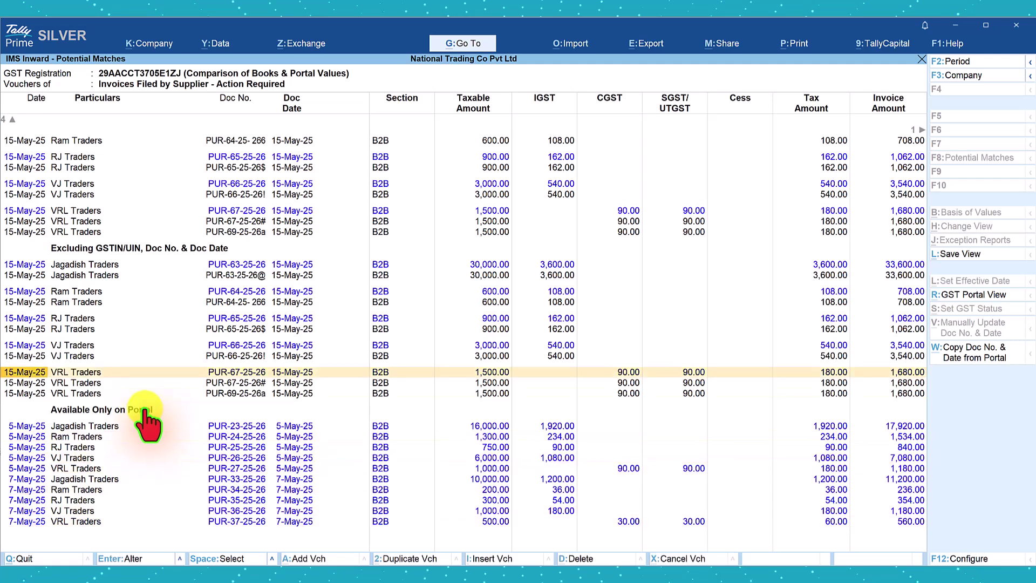
key("Up")
key("Up")
key("Up")
key("Up")
key("Up")
key("Up")
key("Up")
key("Up")
key("Up")
key("Up")
key("Up")
key("Up")
key("Up")
key("Up")
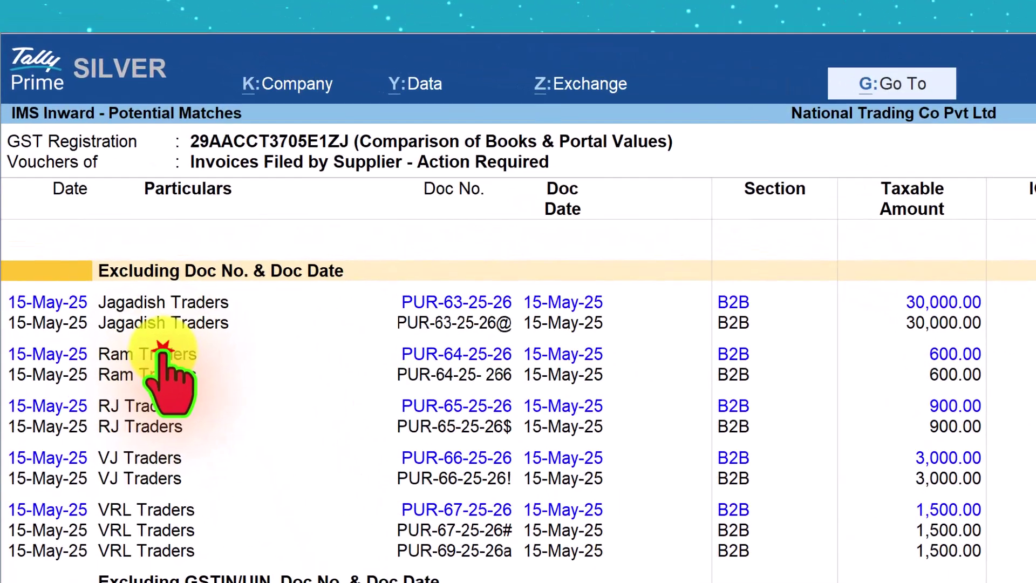
- Copy the document number and date from the portal to the books for the Ram Traders invoice PUR-64-25-26
left_click(161, 351)
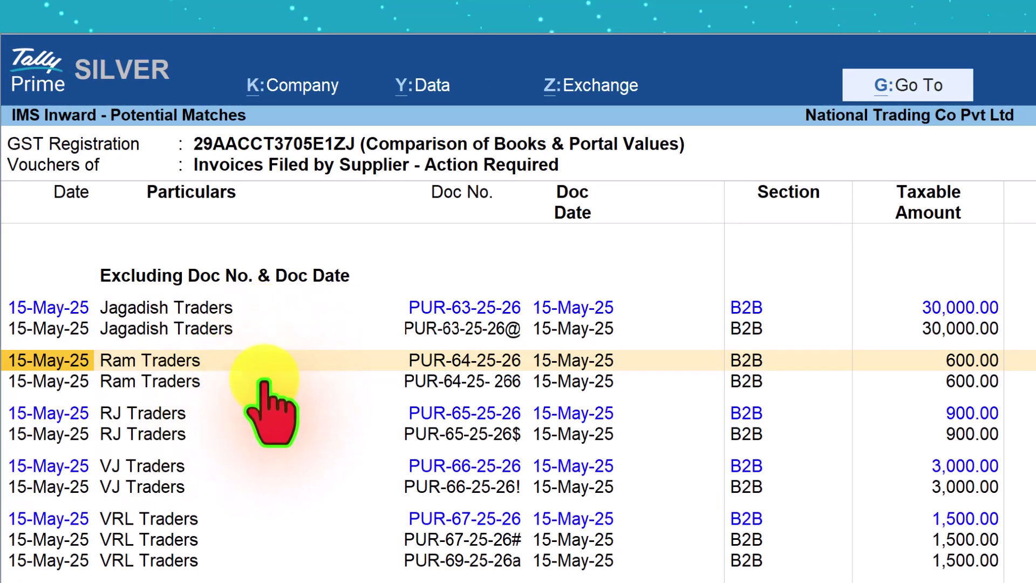
left_click(423, 381)
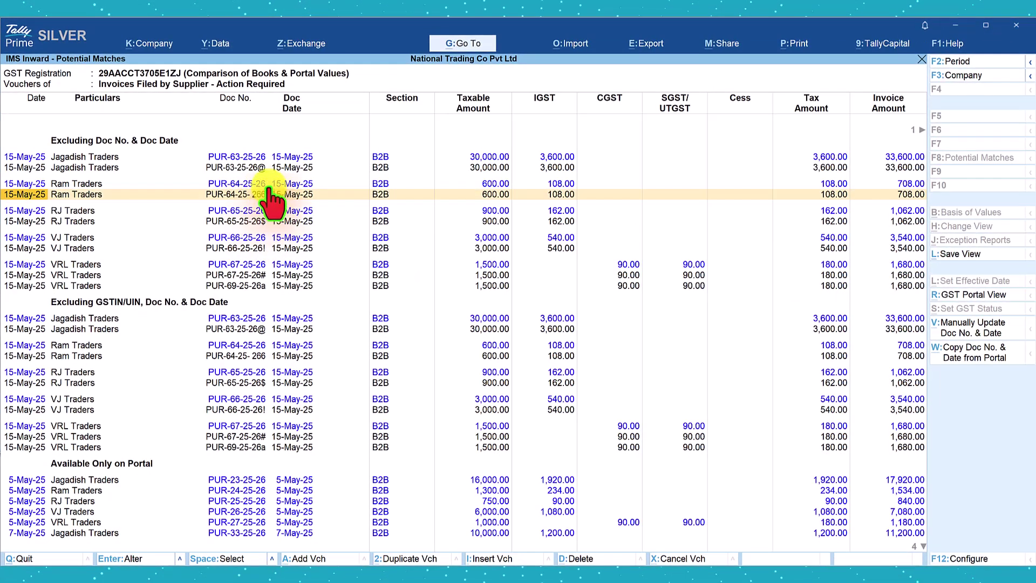
left_click(269, 185)
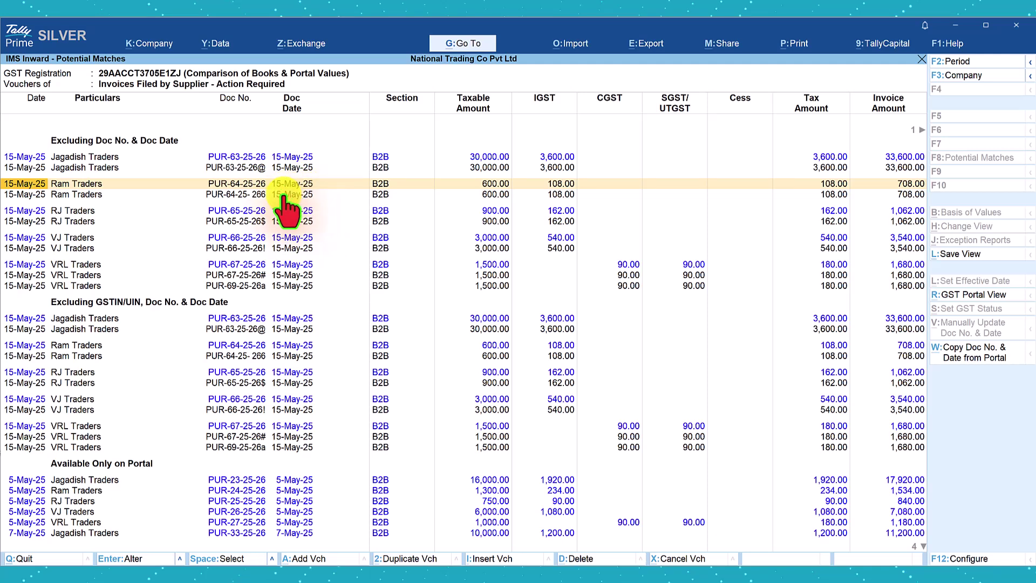
key("space")
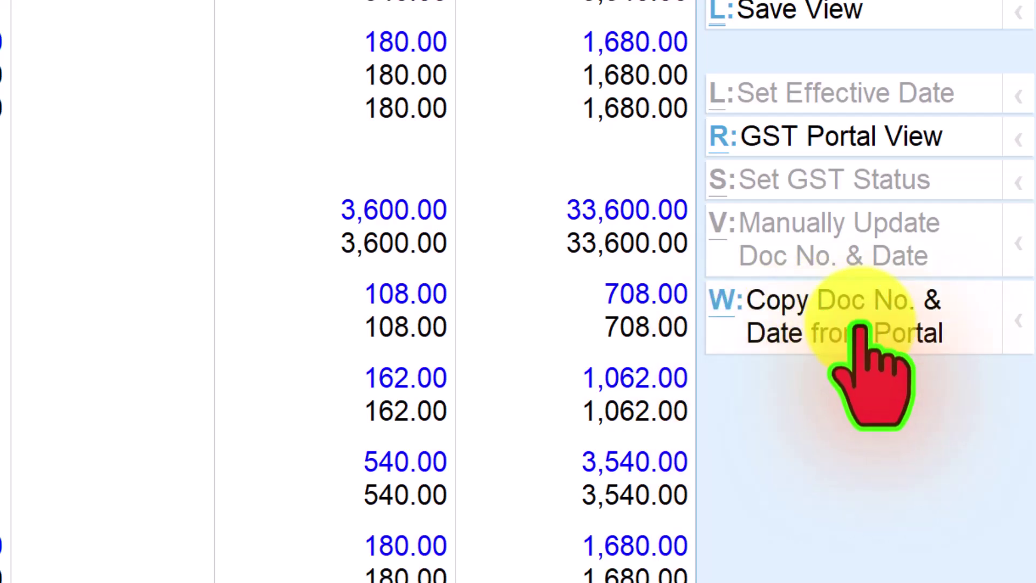
left_click(291, 168)
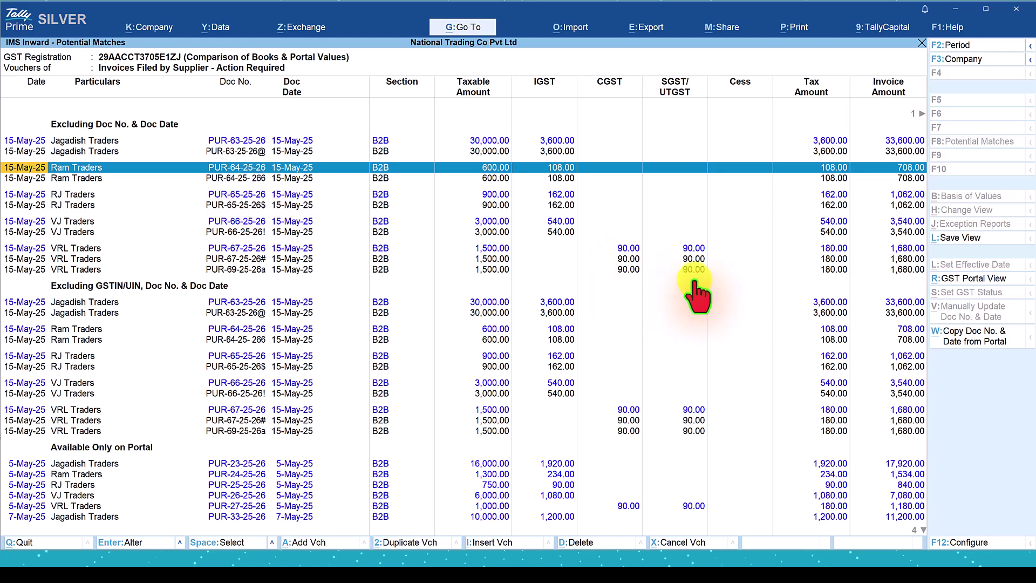
left_click(972, 338)
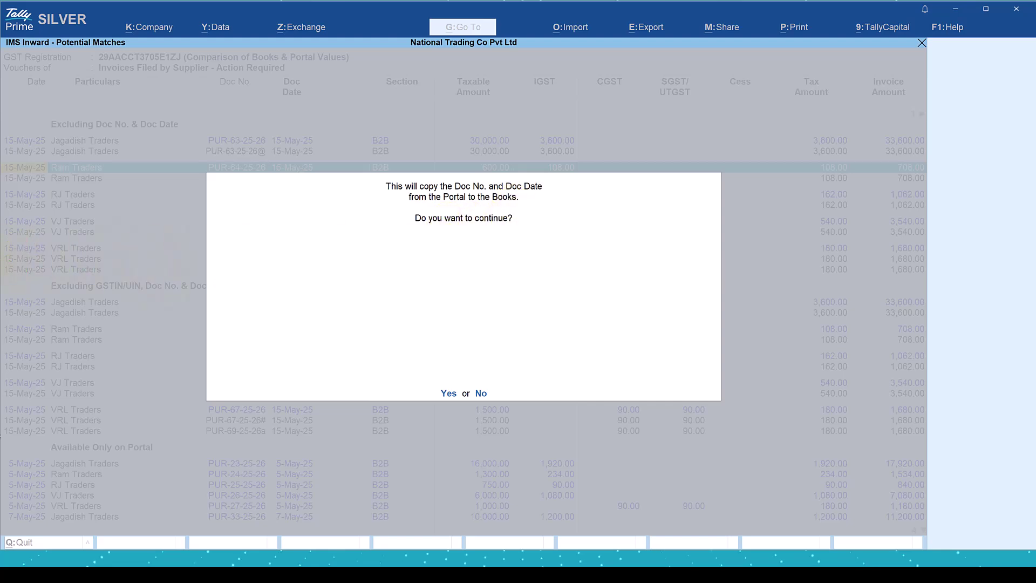
key("y")
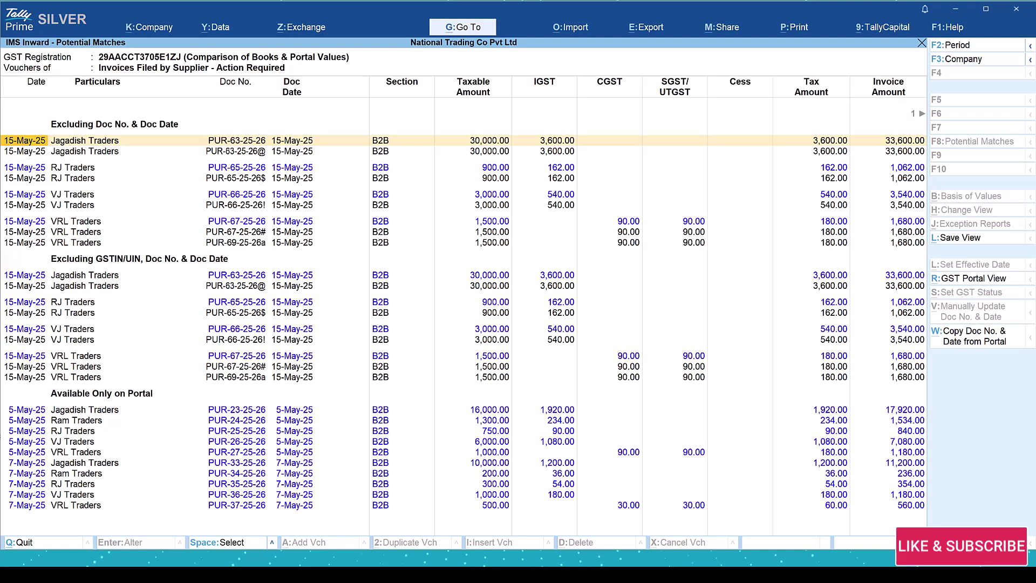
- Check the Reconciled section of the potential matches, then review the VRL Traders entries in the Excluding Doc No. & Doc Date group
key("Down")
key("Down")
key("Down")
key("Down")
key("Down")
key("Down")
key("Down")
key("Down")
key("Down")
key("Down")
key("Down")
key("Down")
key("Down")
key("Down")
key("Down")
key("Down")
key("Down")
key("Down")
key("Down")
key("Down")
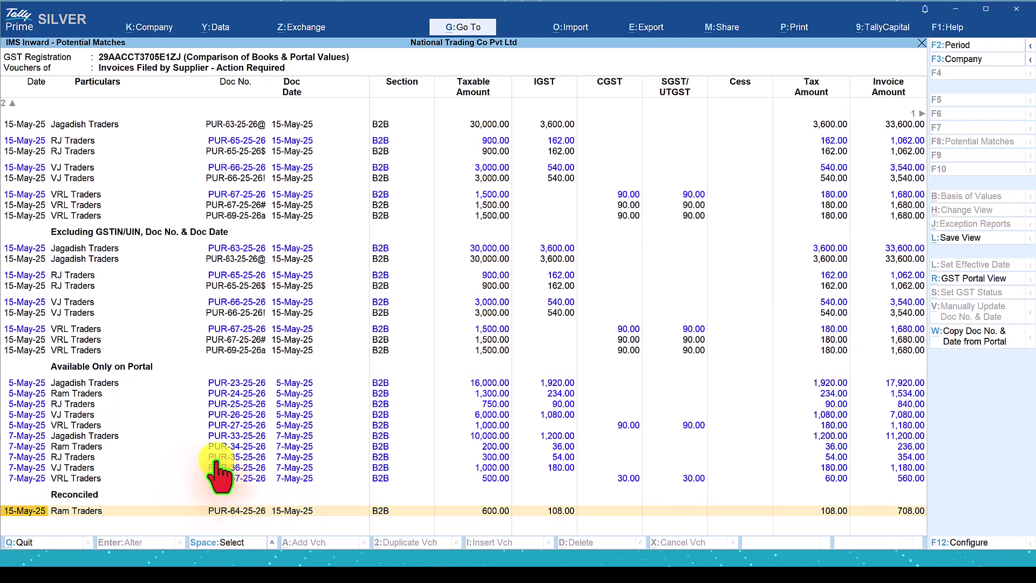
key("Up")
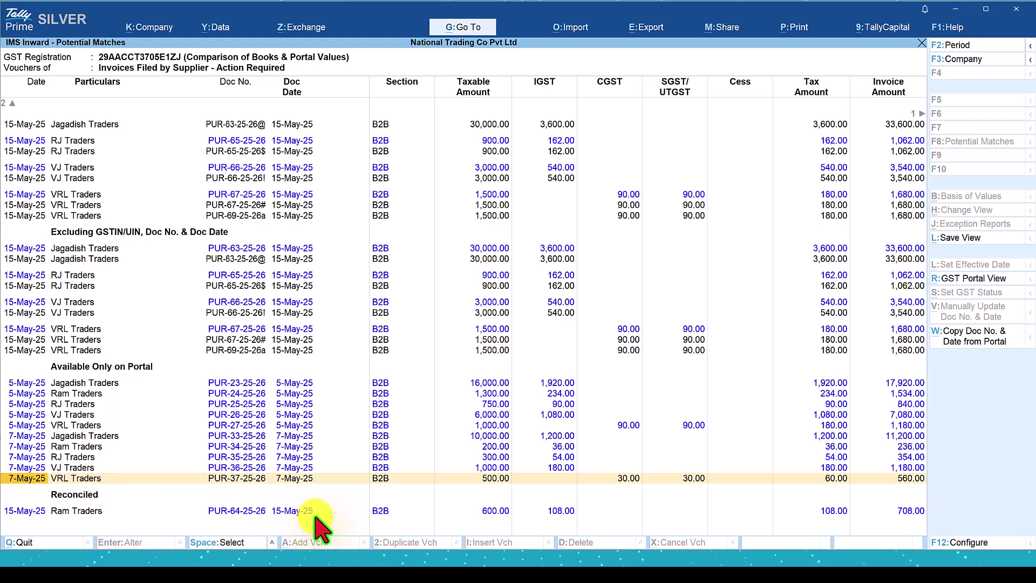
scroll(113, 248, "up", 10)
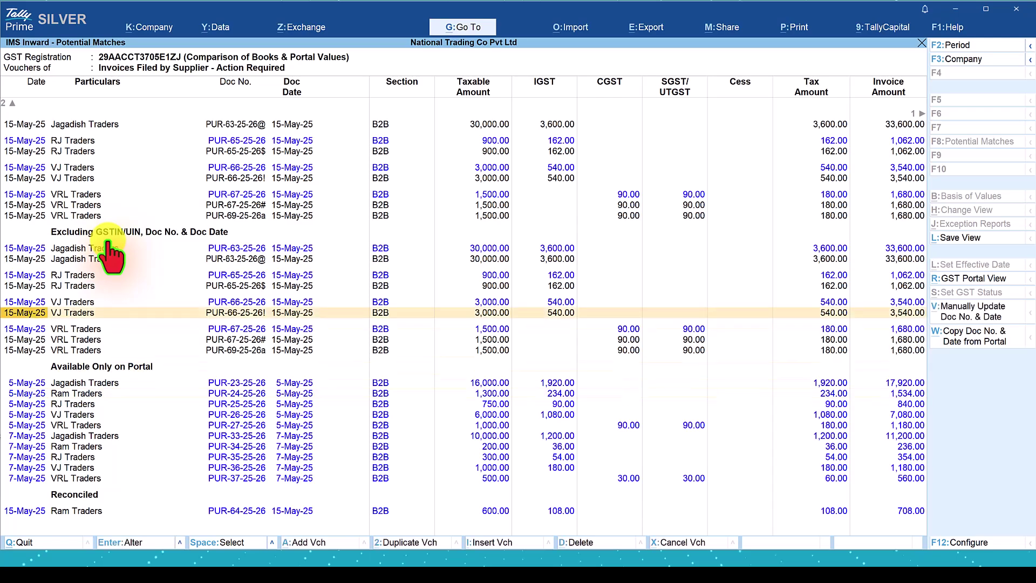
left_click(90, 223)
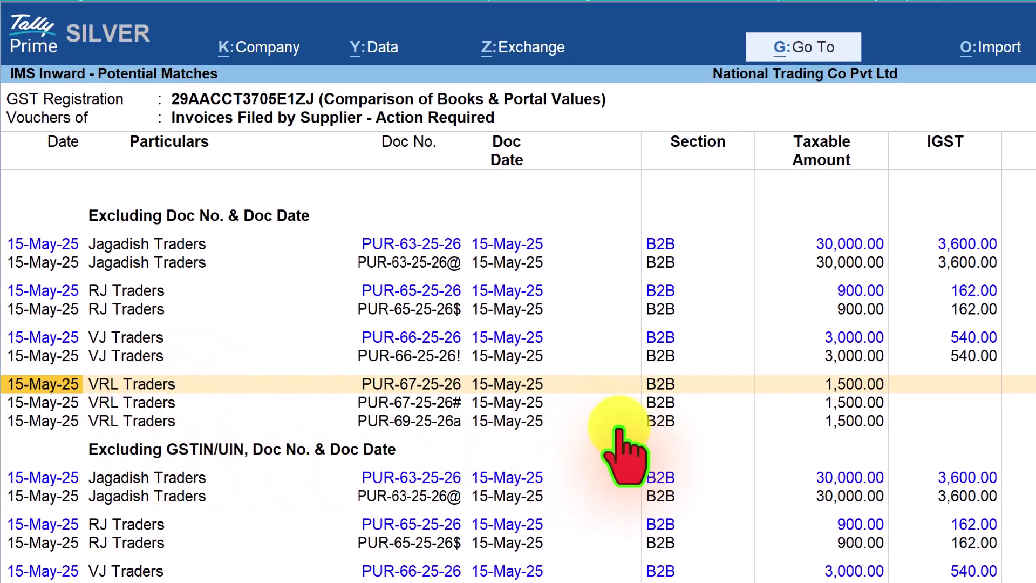
key("Up")
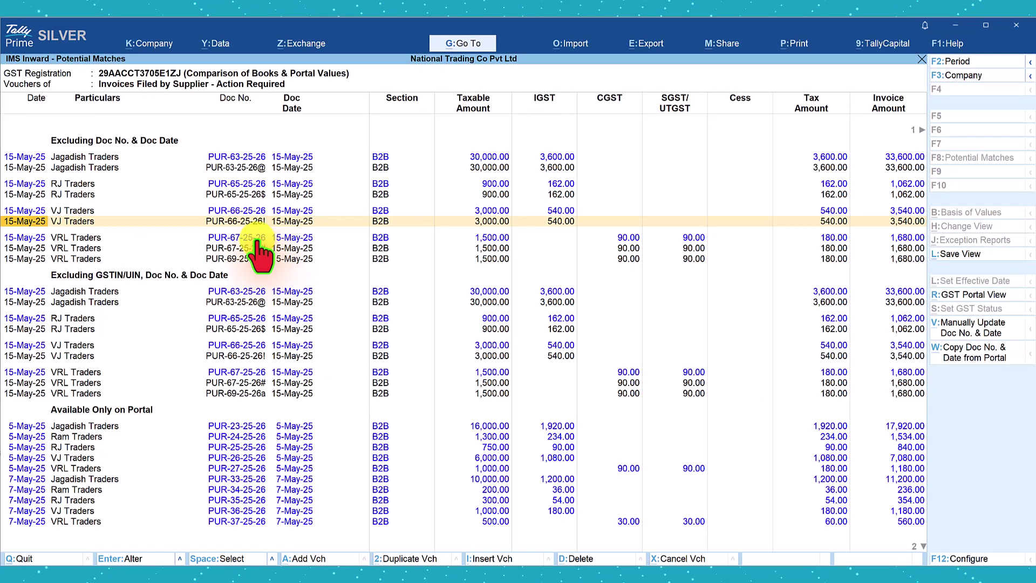
- Try to copy the document number and date from the portal for the VRL Traders invoice PUR-67-25-26
left_click(251, 238)
key("space")
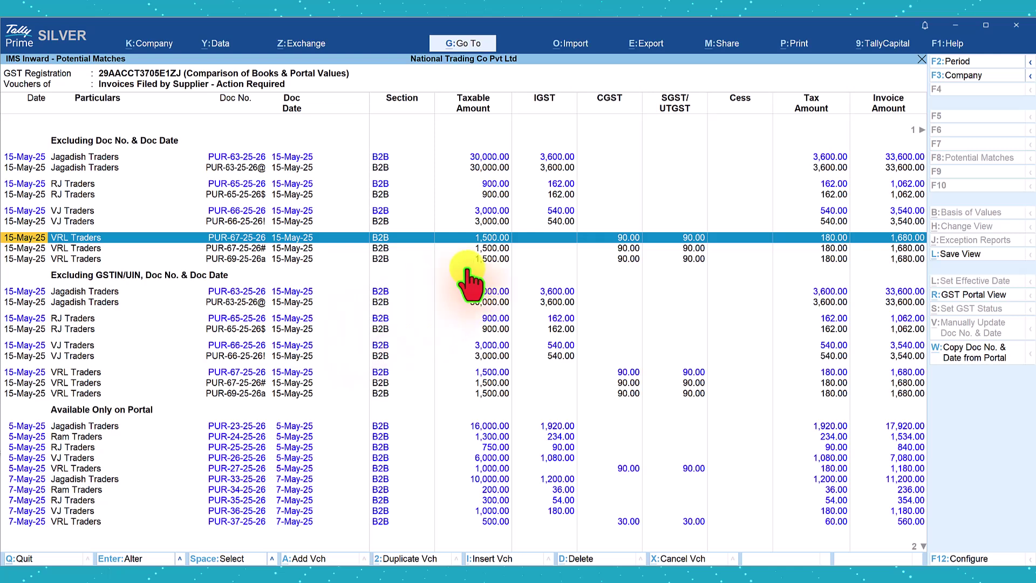
left_click(973, 353)
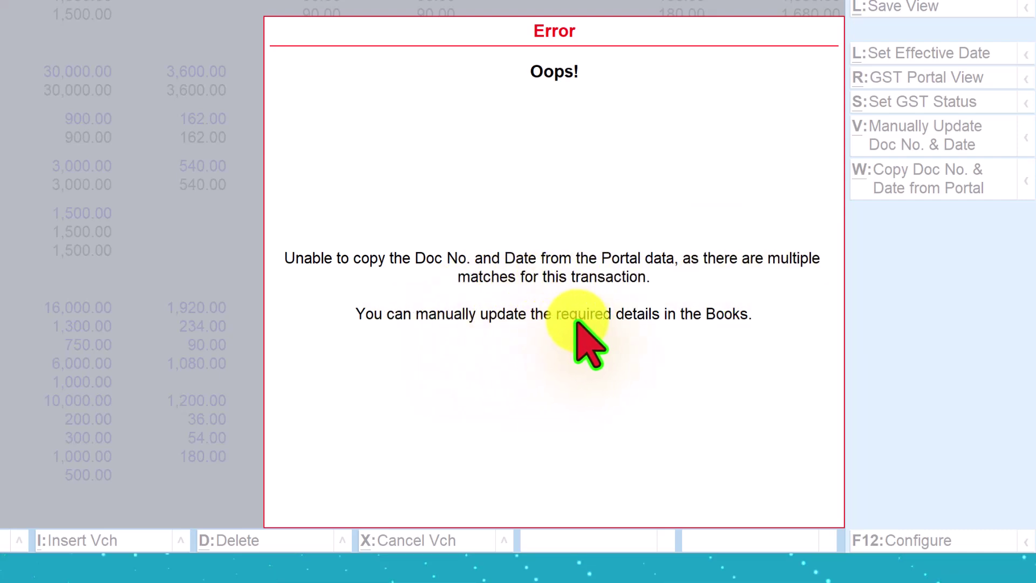
left_click(760, 317)
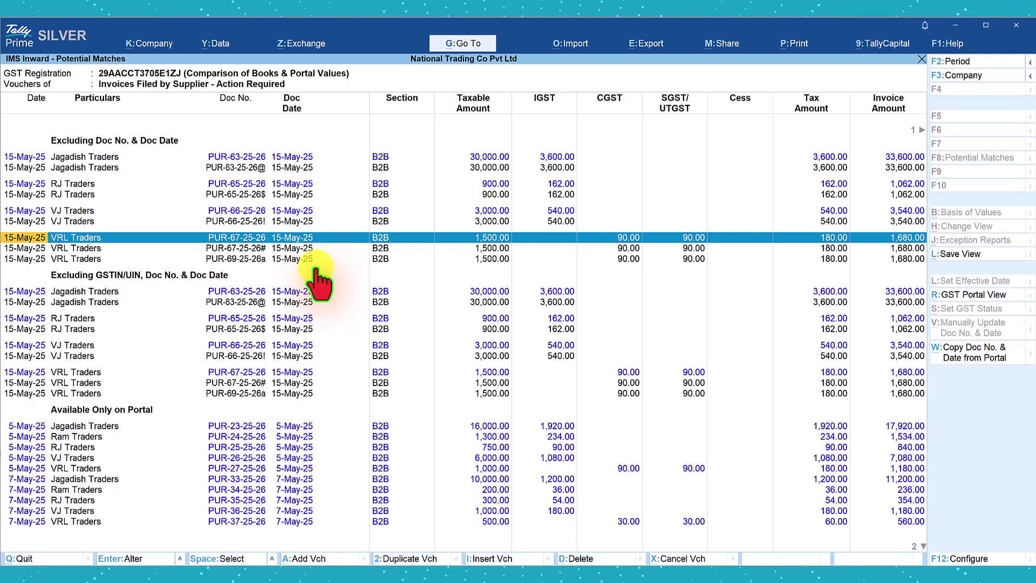
- Manually update the VRL Traders voucher PUR-69-25-26a with supplier document number PUR-67-25-26 and date 15-May-25
key("space")
key("Down")
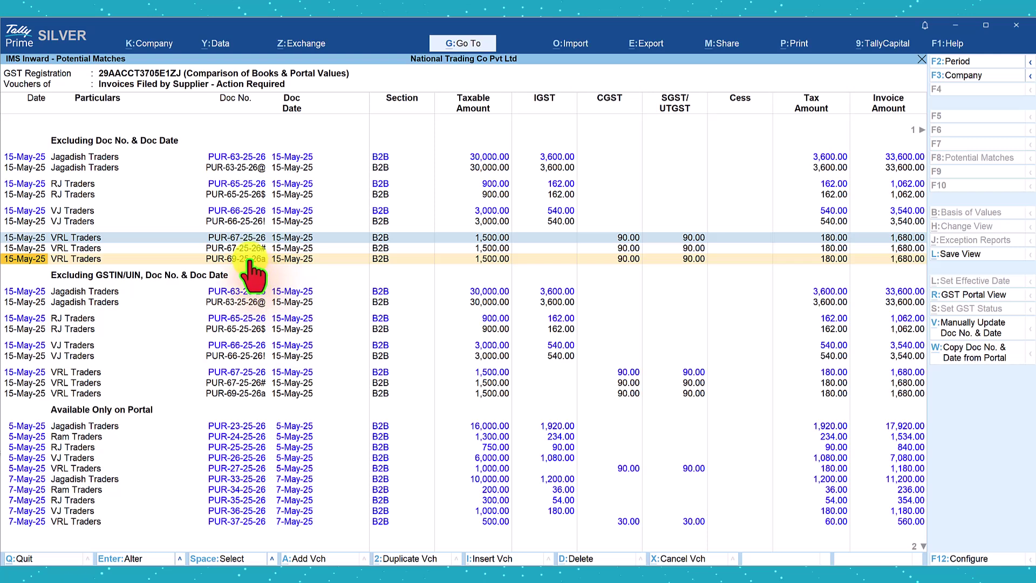
key("Up")
key("Up")
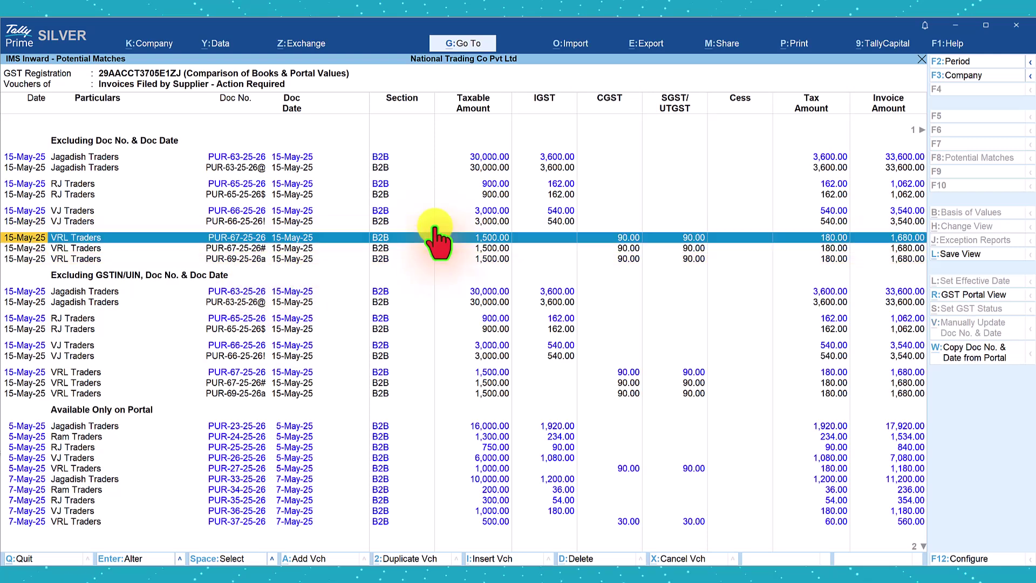
key("space")
key("Down")
key("Down")
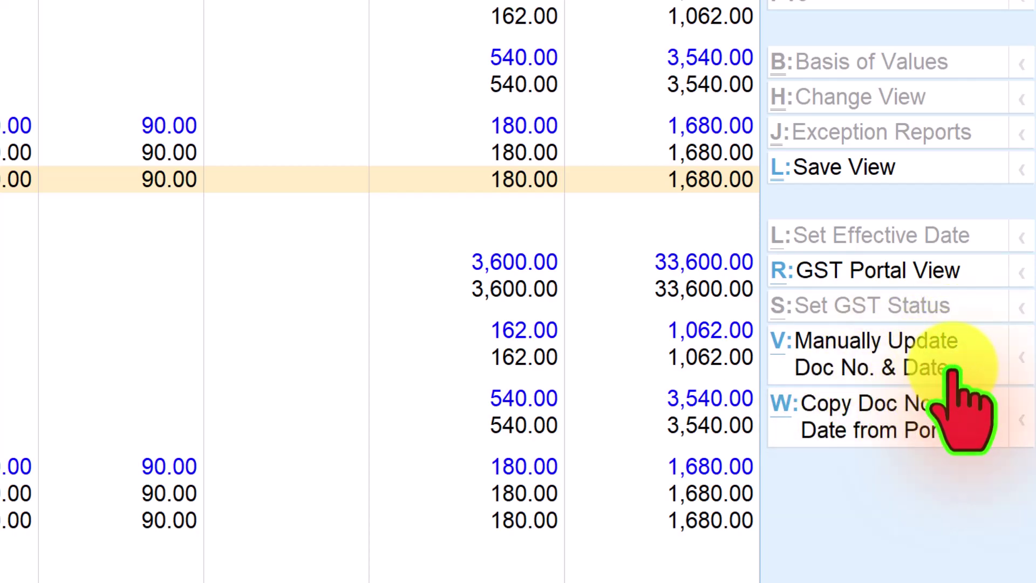
left_click(913, 362)
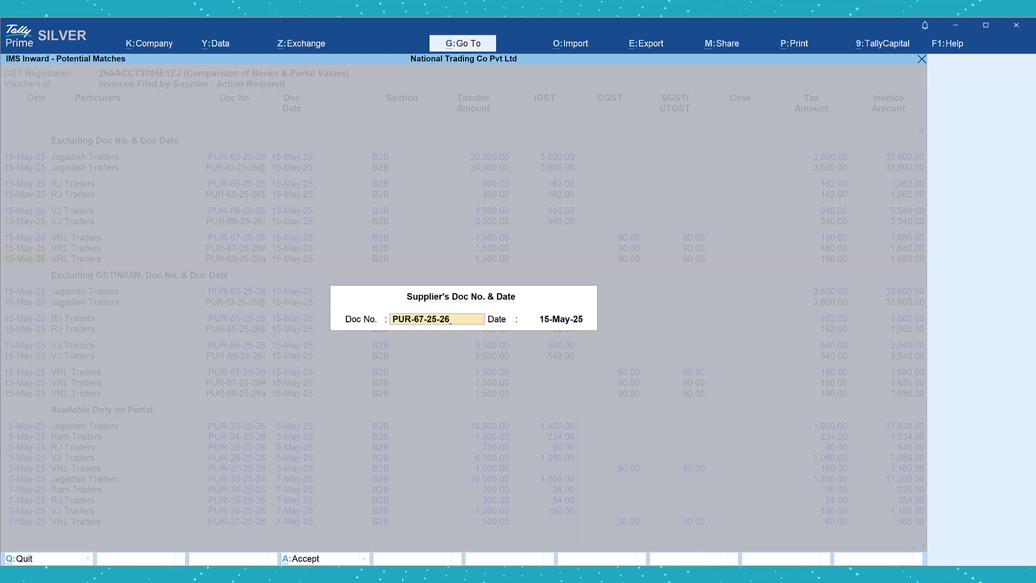
key("Return")
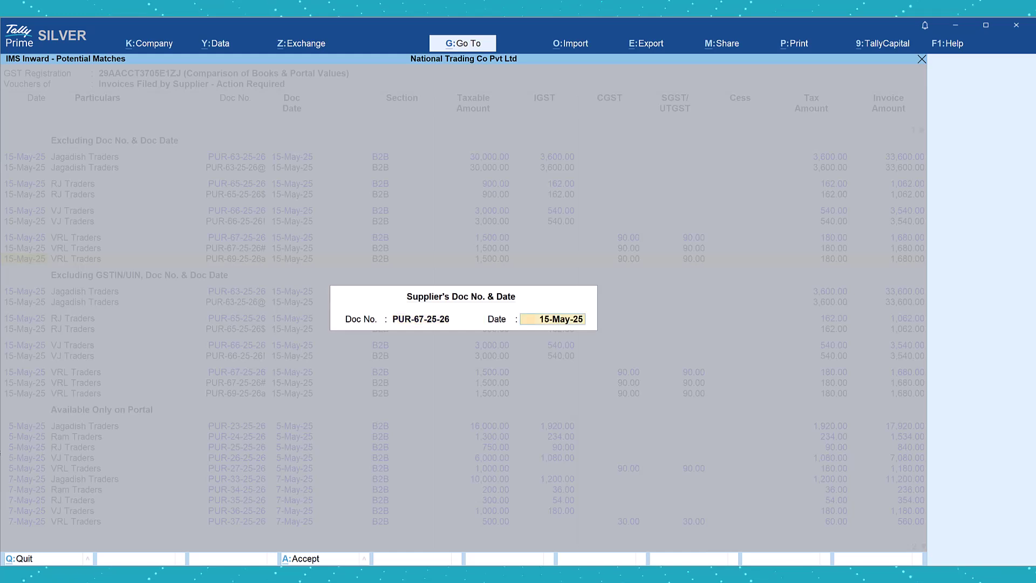
key("Return")
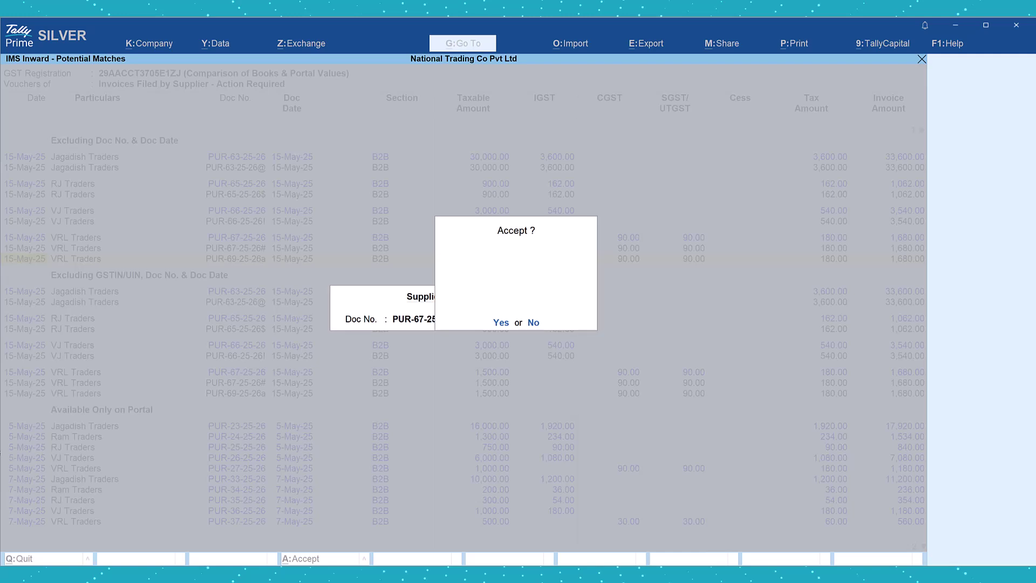
key("Return")
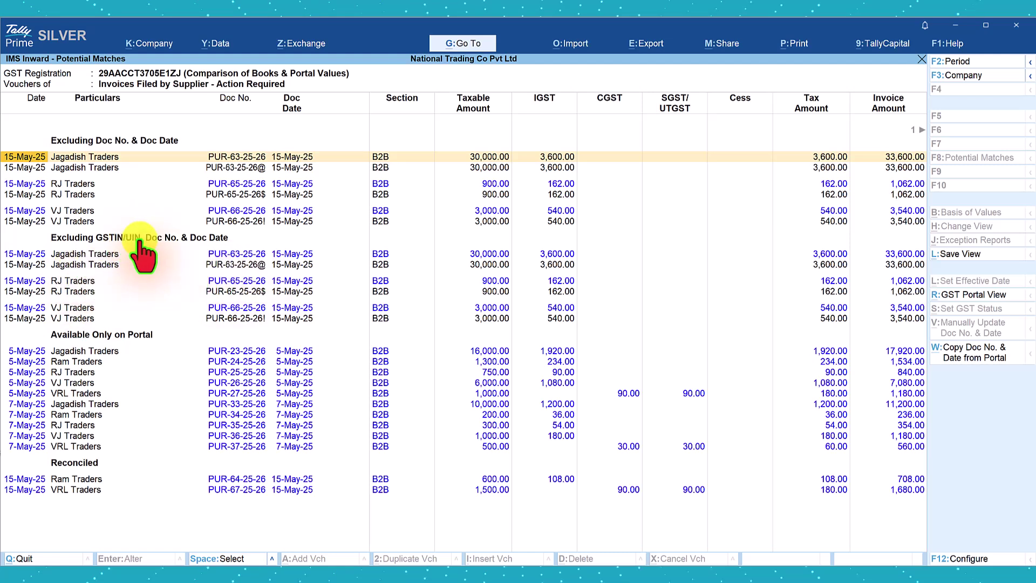
- Open the Jagadish Traders books voucher PUR-63-25-26@ from the Excluding GSTIN/UIN, Doc No. & Doc Date group and check its party ledger's tax registration details
left_click(100, 264)
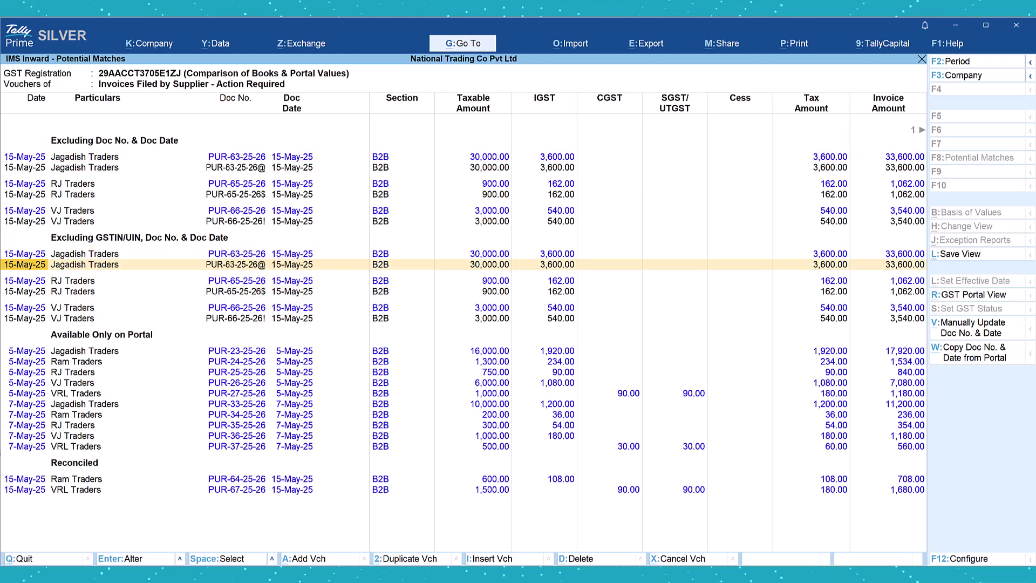
key("Return")
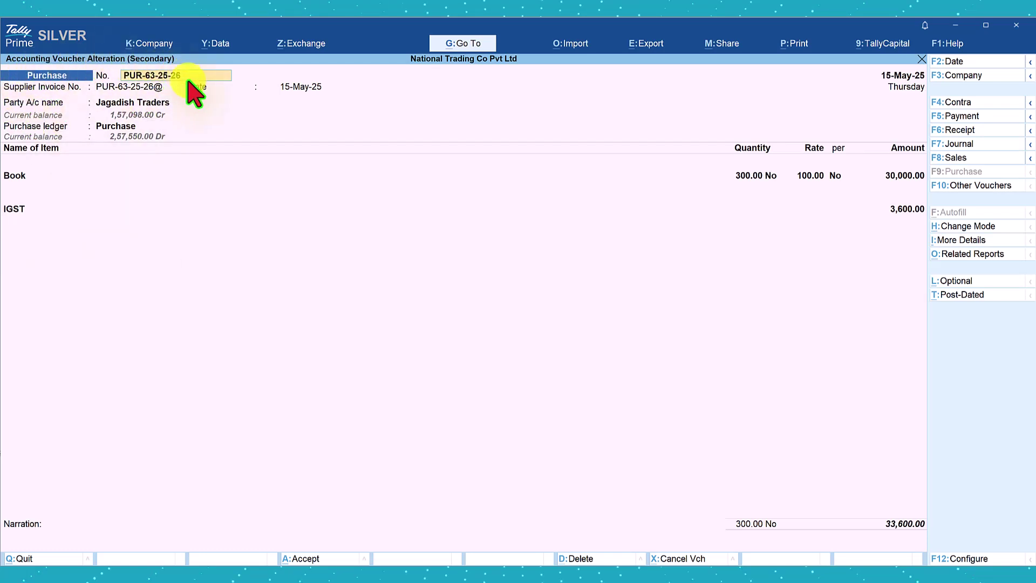
left_click(145, 103)
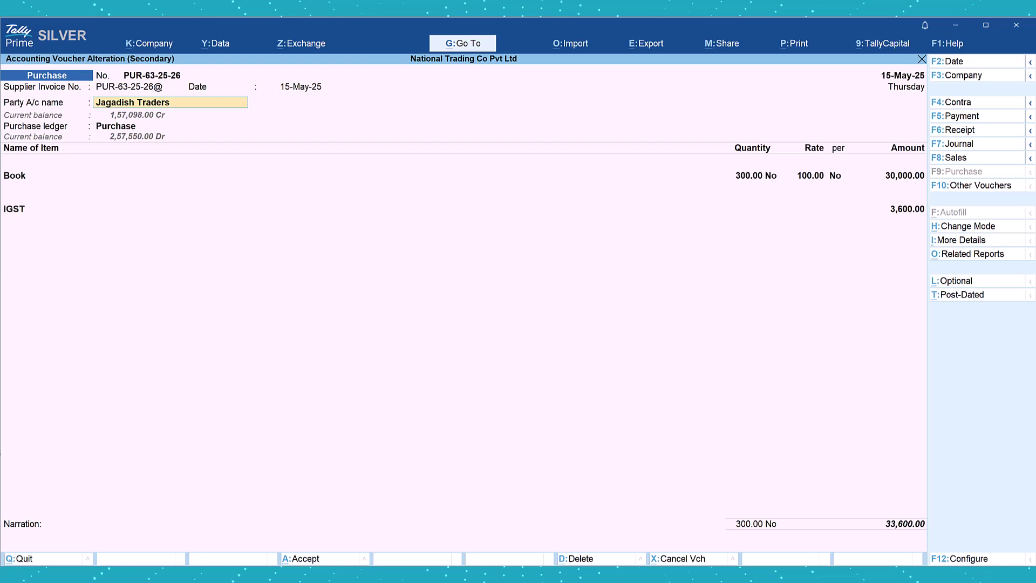
key("ctrl+Return")
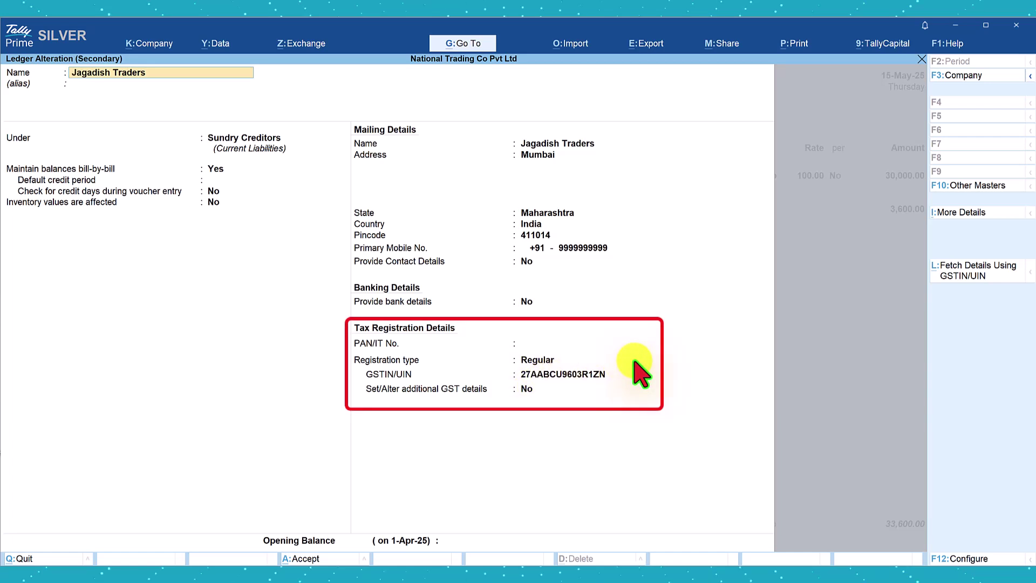
key("ctrl+a")
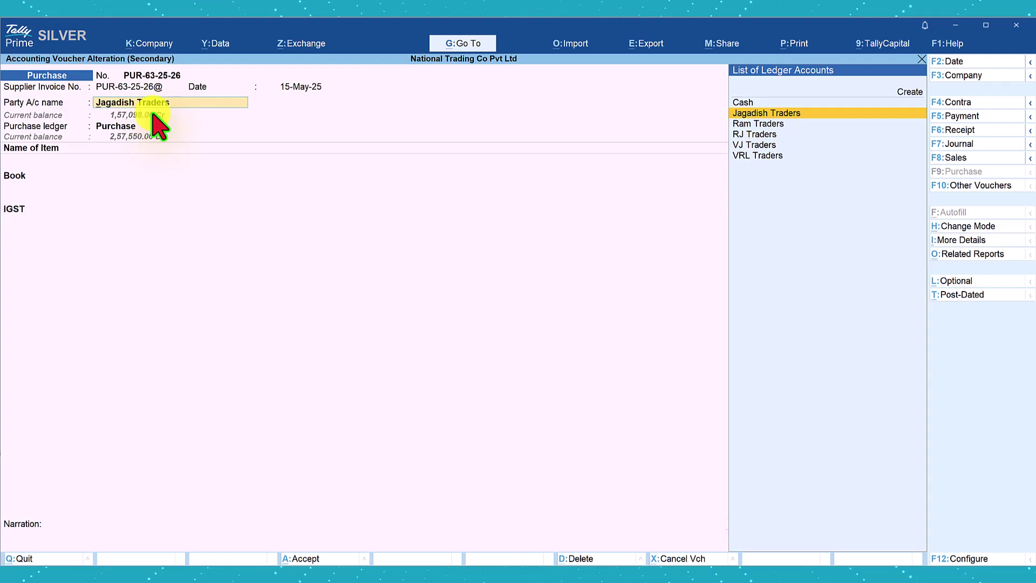
- Set Provide Receipt Note, Order, and Import details to No in the purchase voucher configuration, and save the configuration
key("F12")
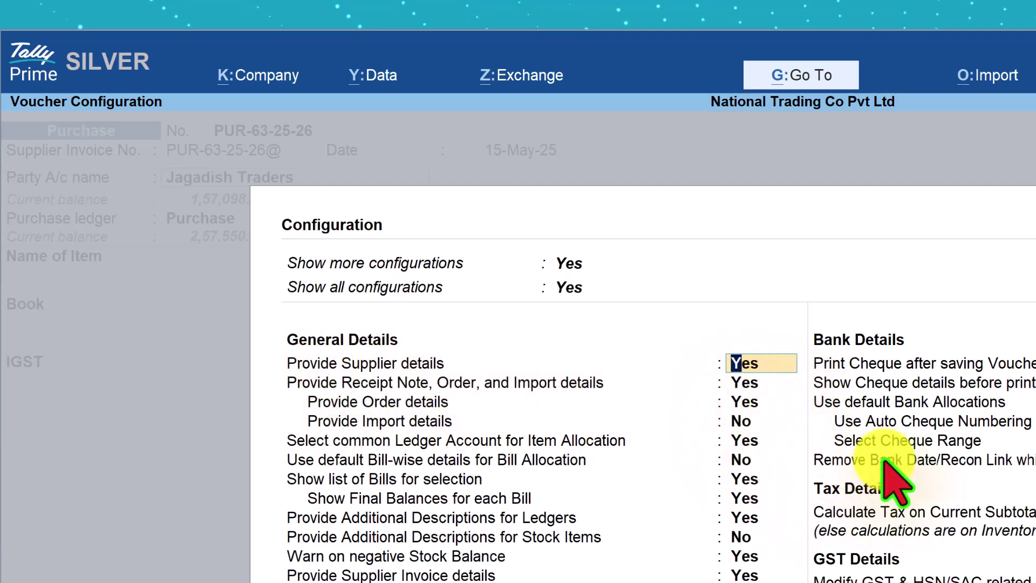
key("Return")
type("n")
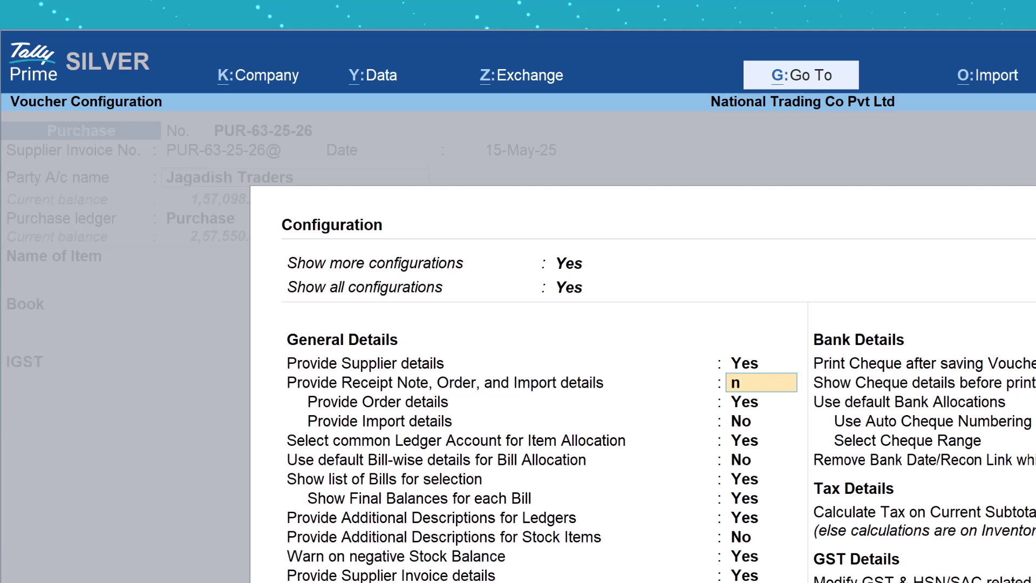
key("Return")
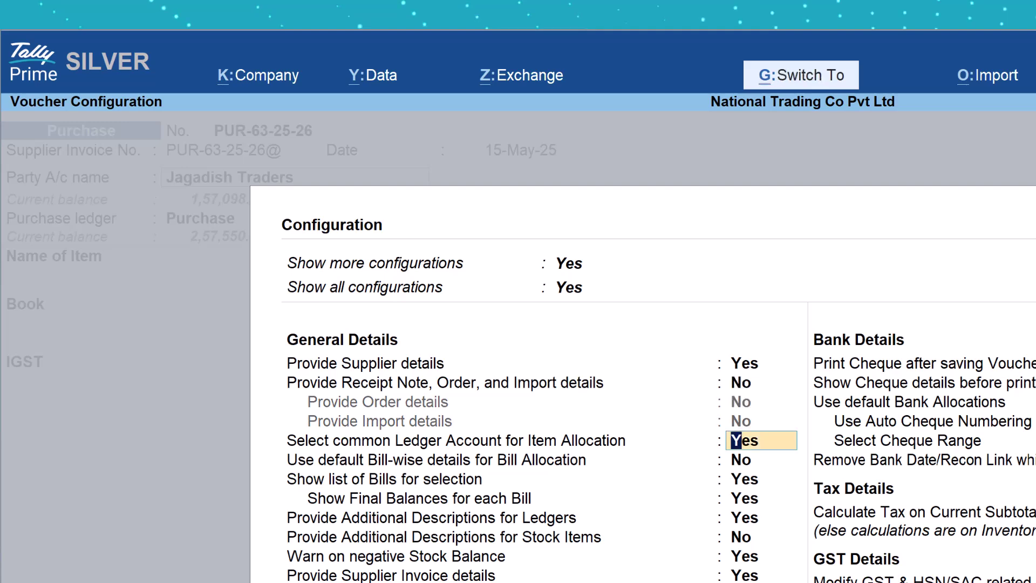
key("ctrl+a")
- Check the GST registration details in the Jagadish Traders voucher's Party Details, accept them and save the voucher
key("Return")
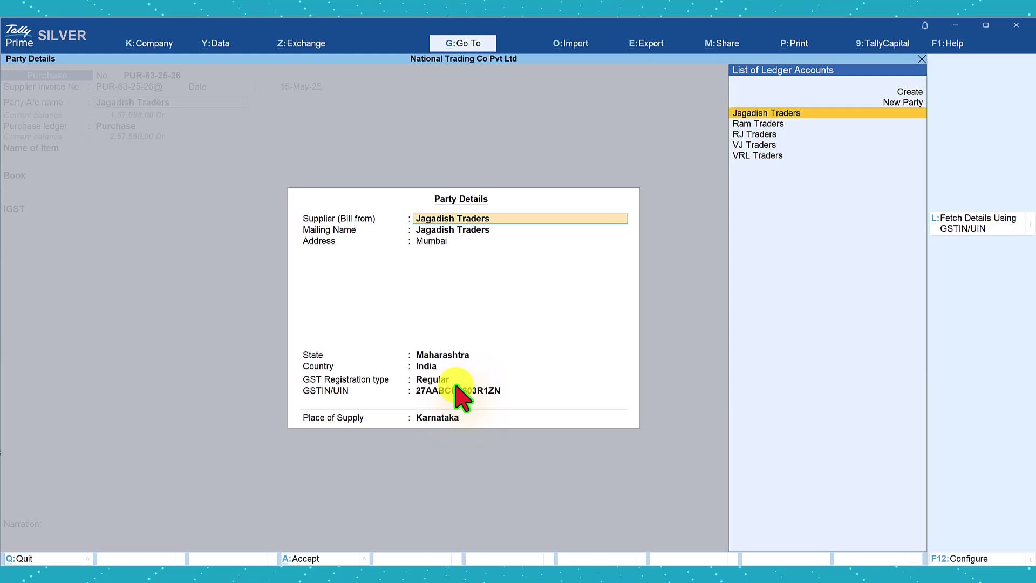
key("ctrl")
key("ctrl+a")
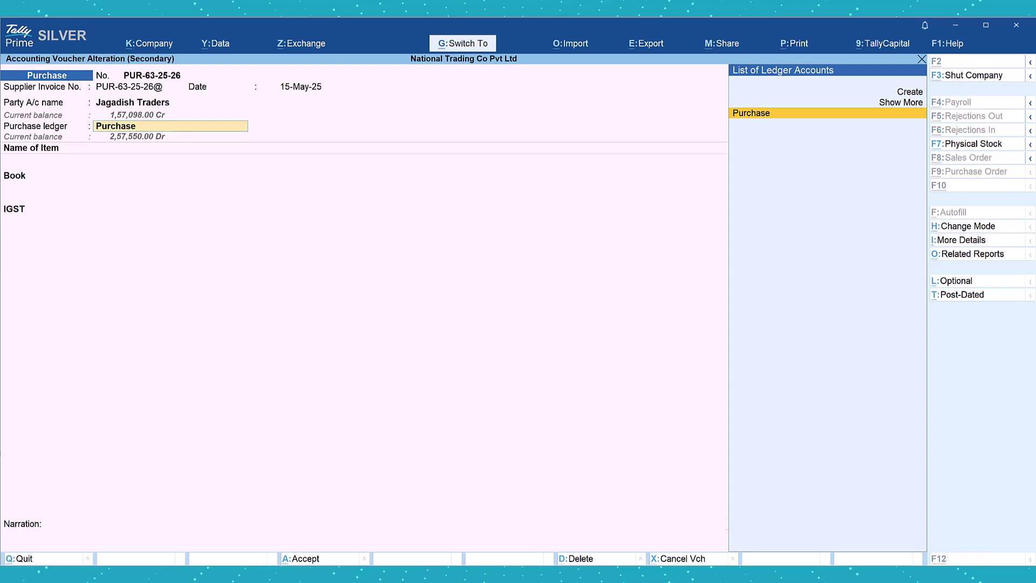
key("ctrl+a")
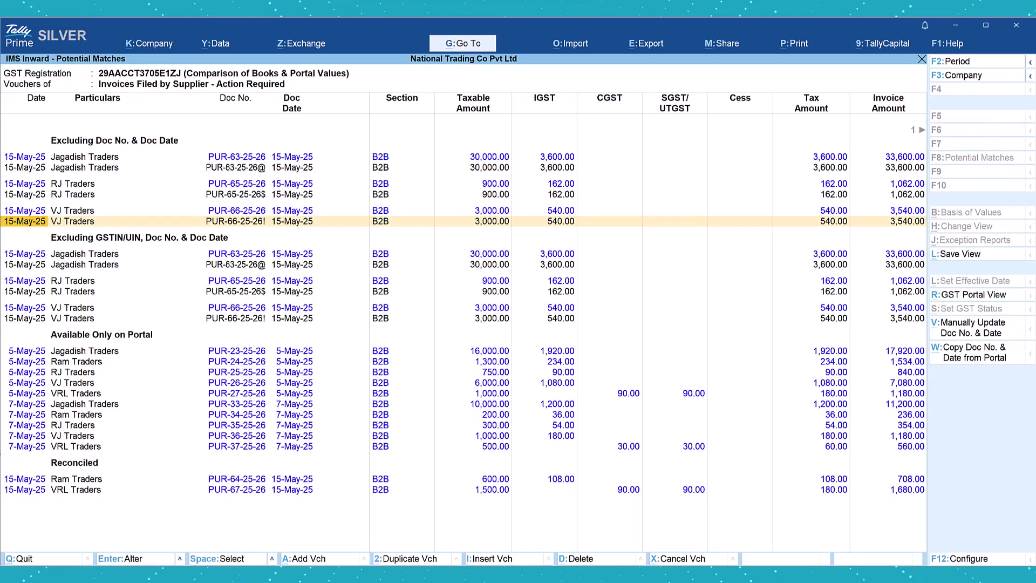